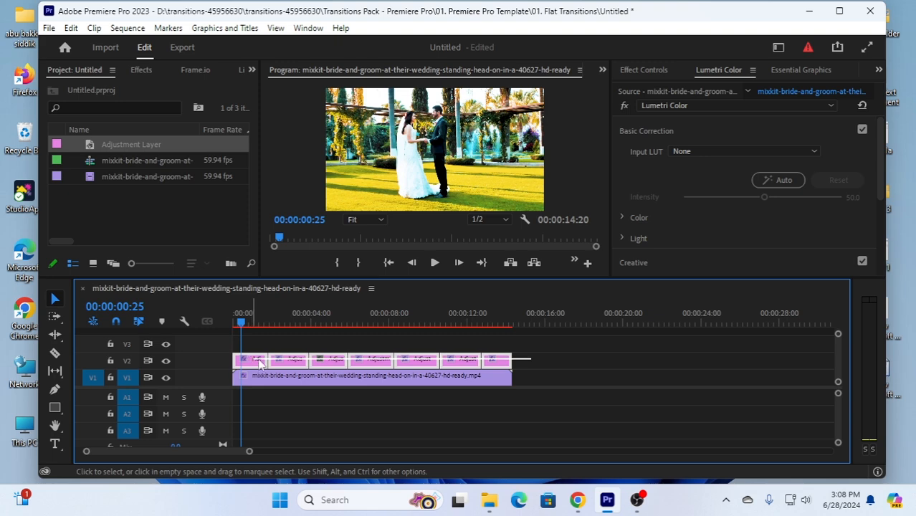
Delete the adjustment layer clips from V2 and clear every item out of the project.
key(Delete)
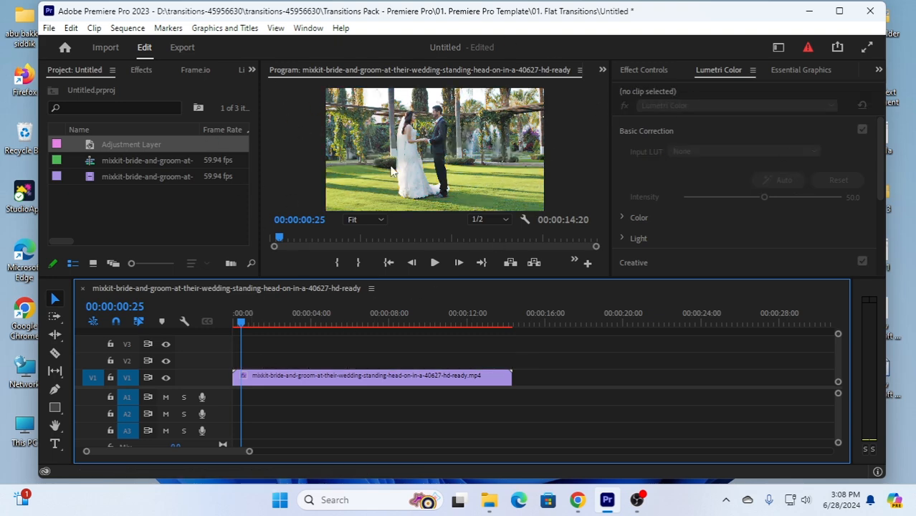
drag(243, 326, 282, 330)
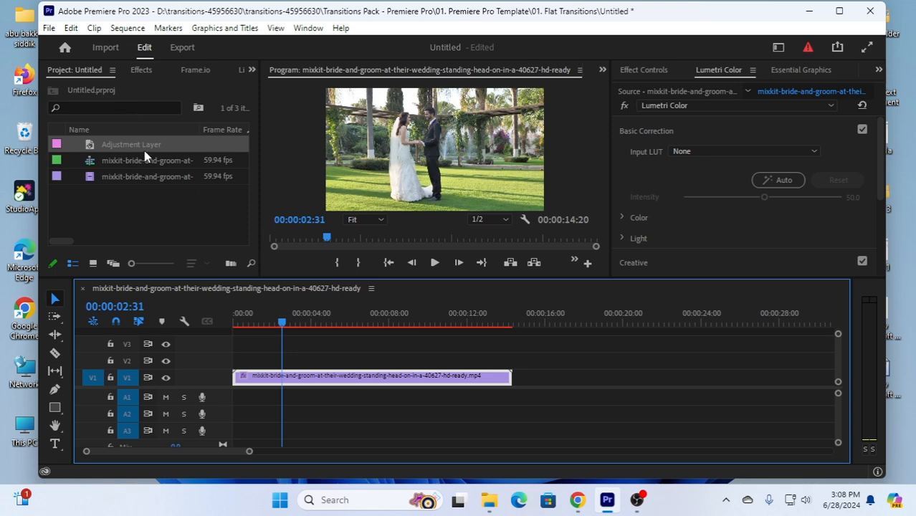
drag(141, 205, 170, 151)
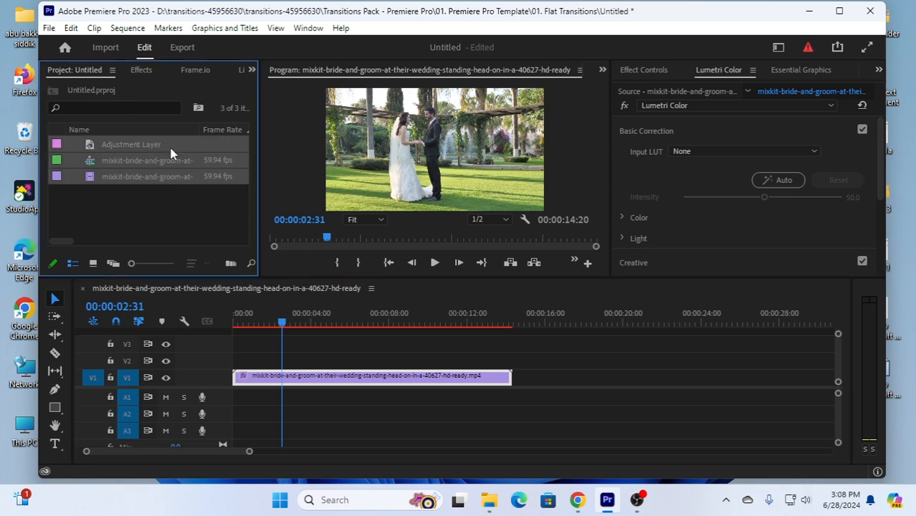
key(Delete)
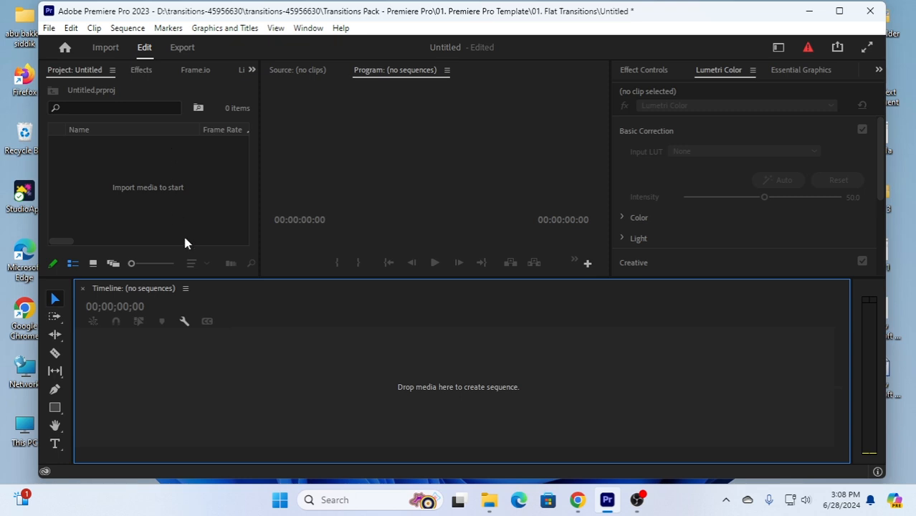
Import the mixkit bride-and-groom video from the Downloads Video folder and create a timeline sequence from it.
right_click(142, 163)
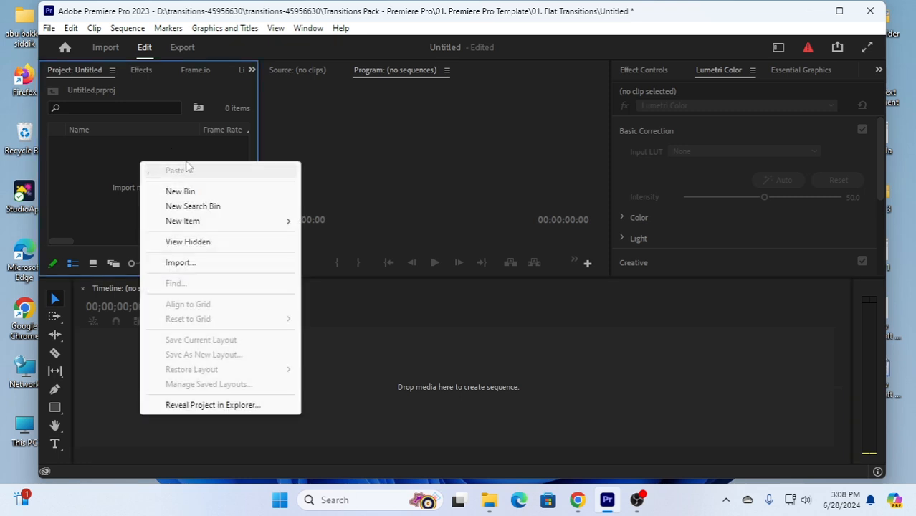
click(181, 264)
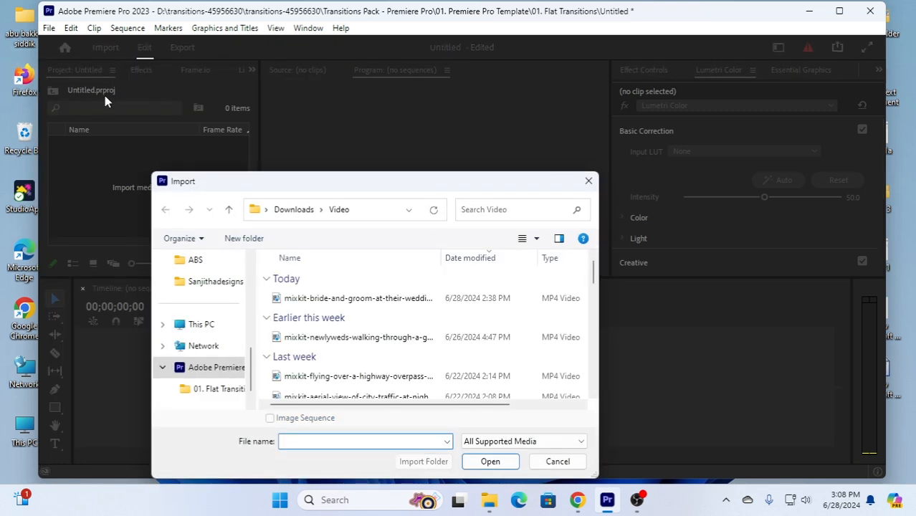
click(362, 298)
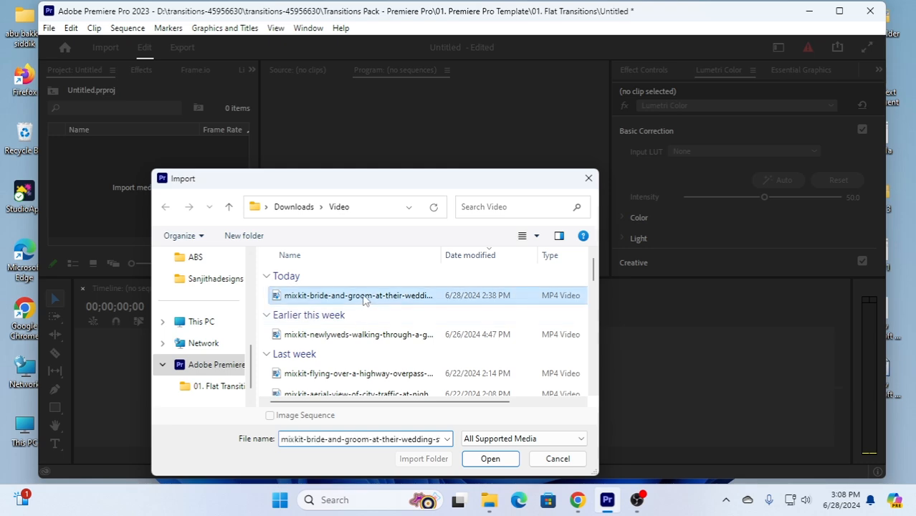
click(499, 462)
click(158, 167)
drag(150, 146, 288, 320)
drag(288, 367, 288, 366)
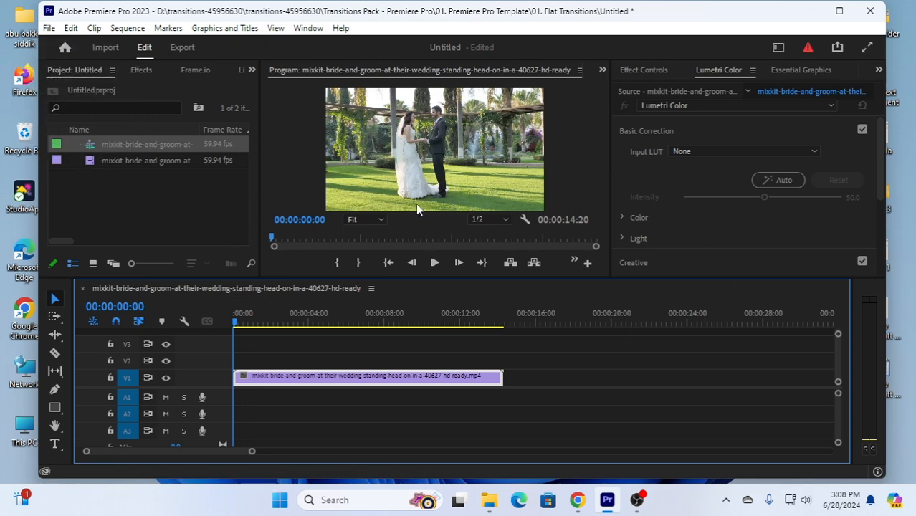
Create a new adjustment layer of 1280 by 720 at 59.94 fps with square pixels.
right_click(167, 206)
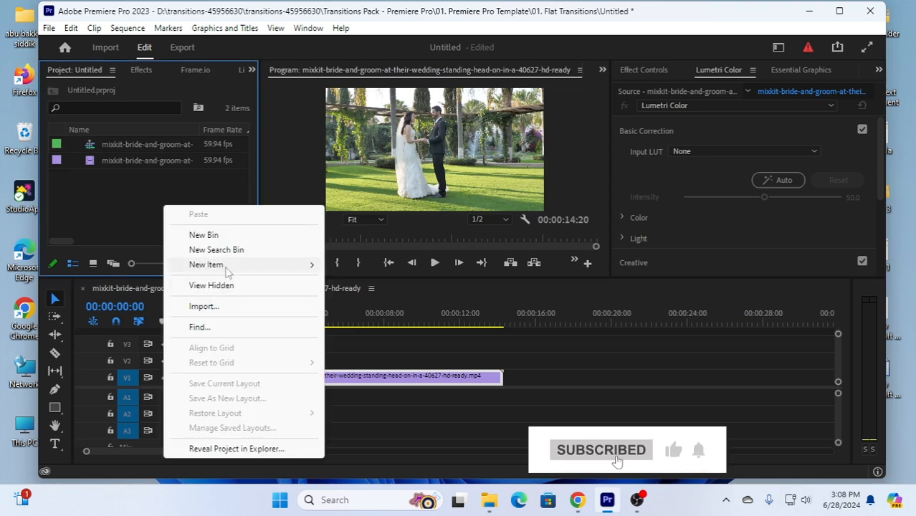
mouse_move(262, 271)
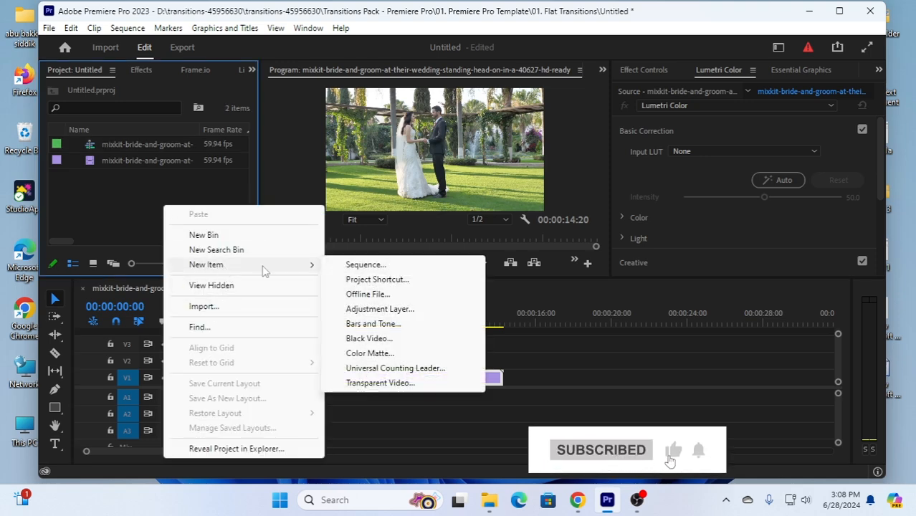
click(370, 309)
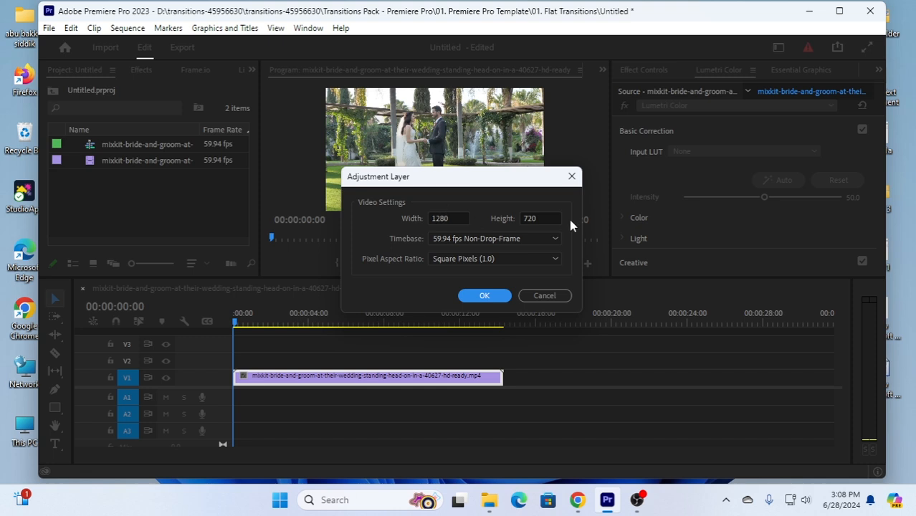
click(483, 296)
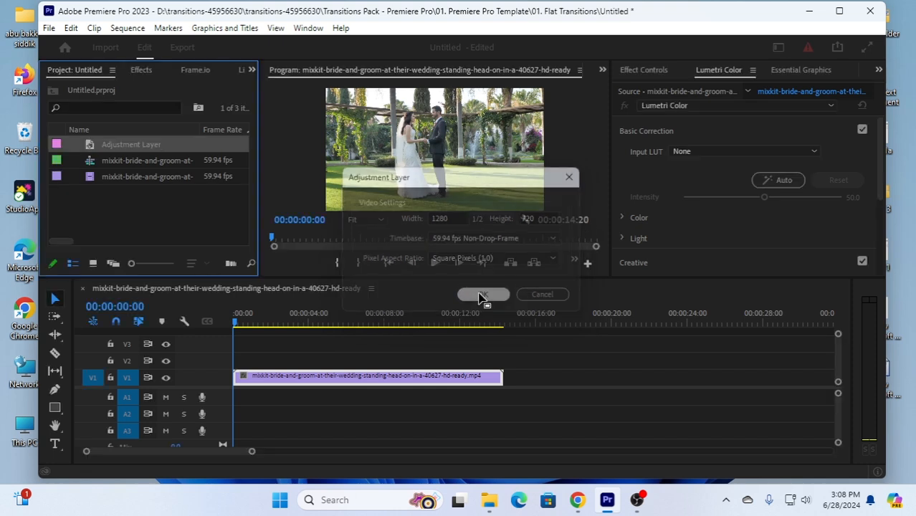
Place the adjustment layer at the start of V2 above the wedding clip and trim it to about 3 seconds.
click(153, 200)
drag(115, 152, 239, 360)
drag(316, 366, 297, 365)
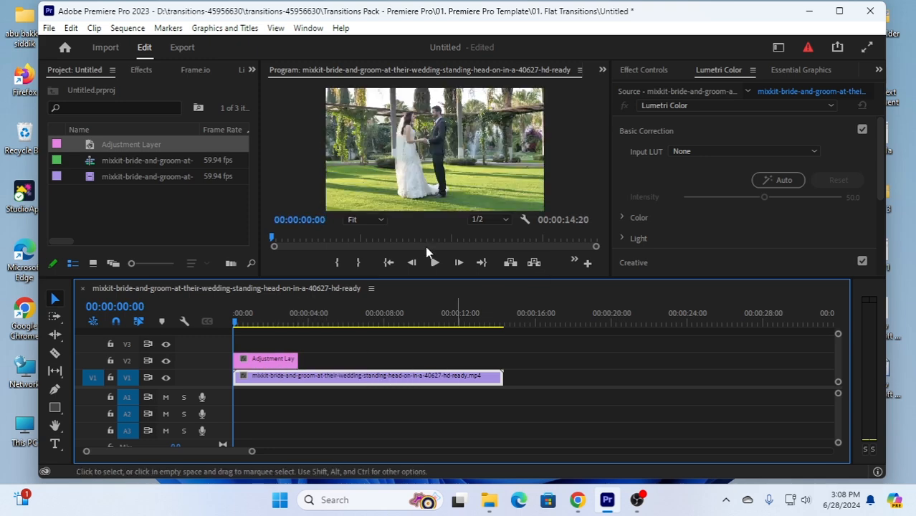
Examine the adjustment layer's effect controls and its Lumetri Color sections, including Basic Correction.
click(266, 359)
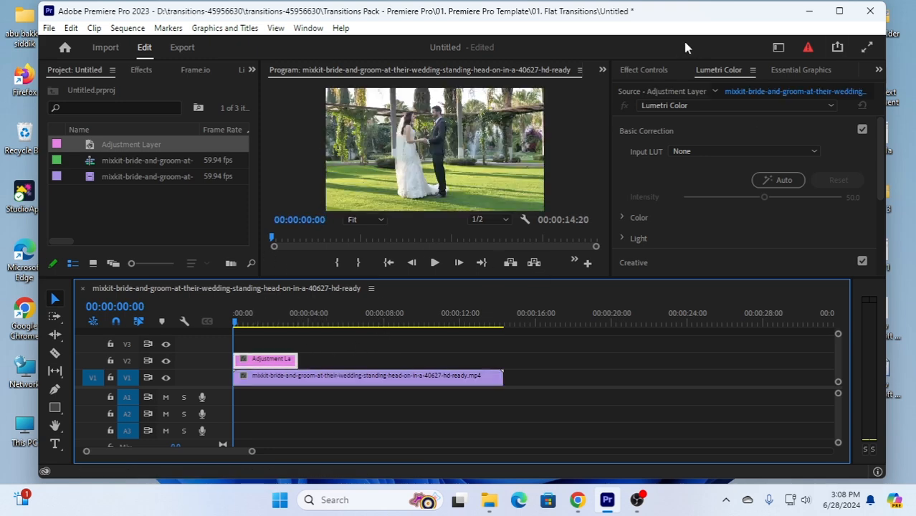
click(640, 72)
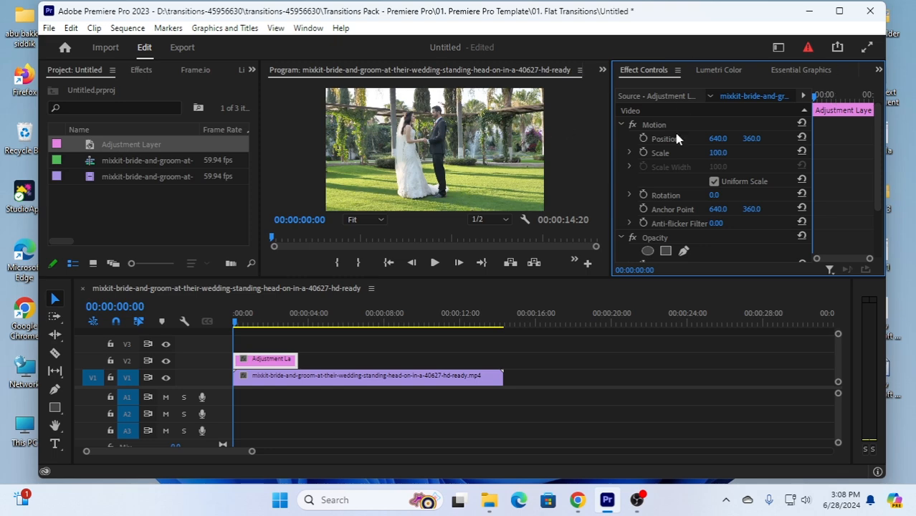
click(718, 71)
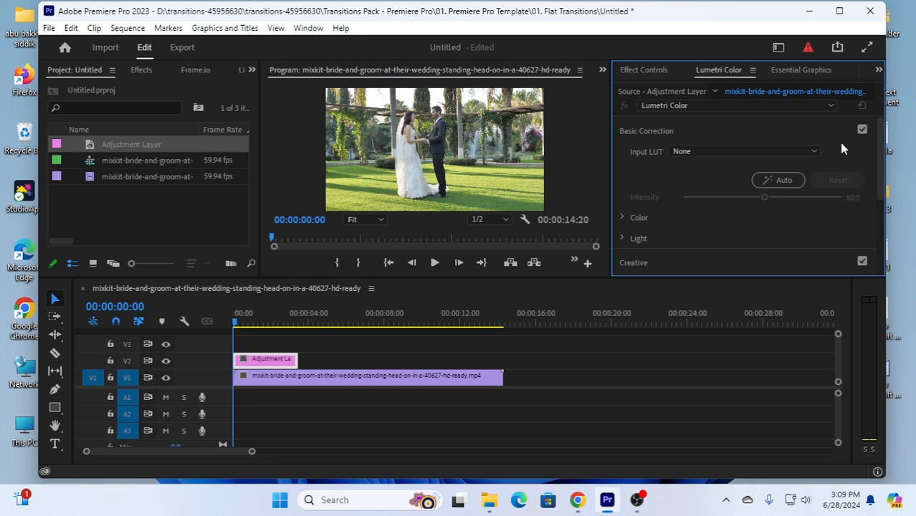
click(830, 106)
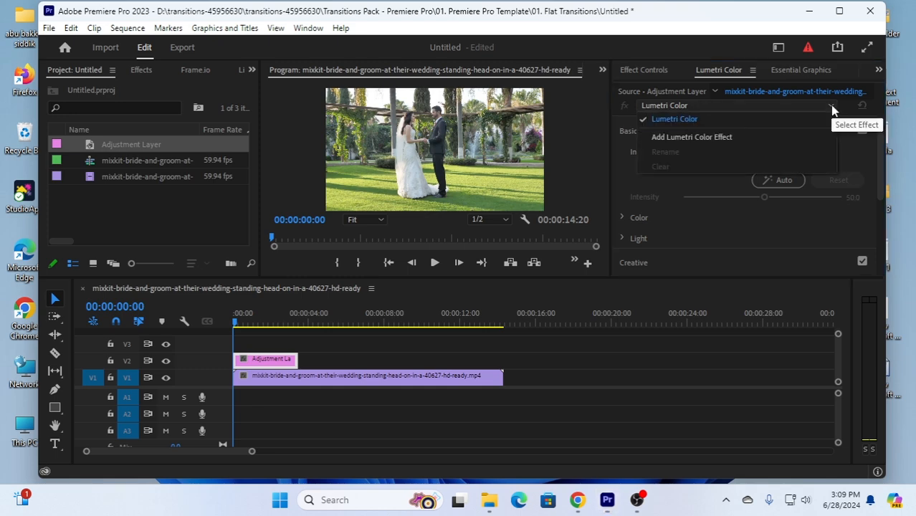
click(645, 138)
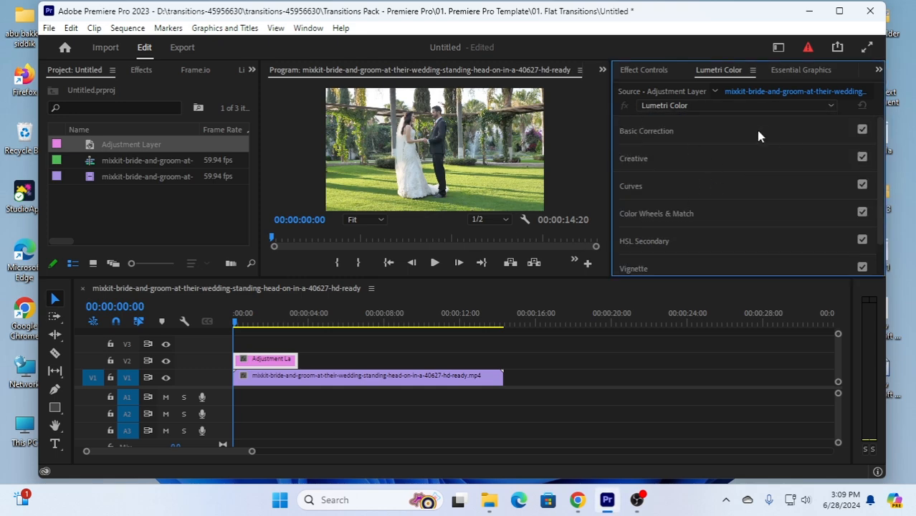
click(647, 132)
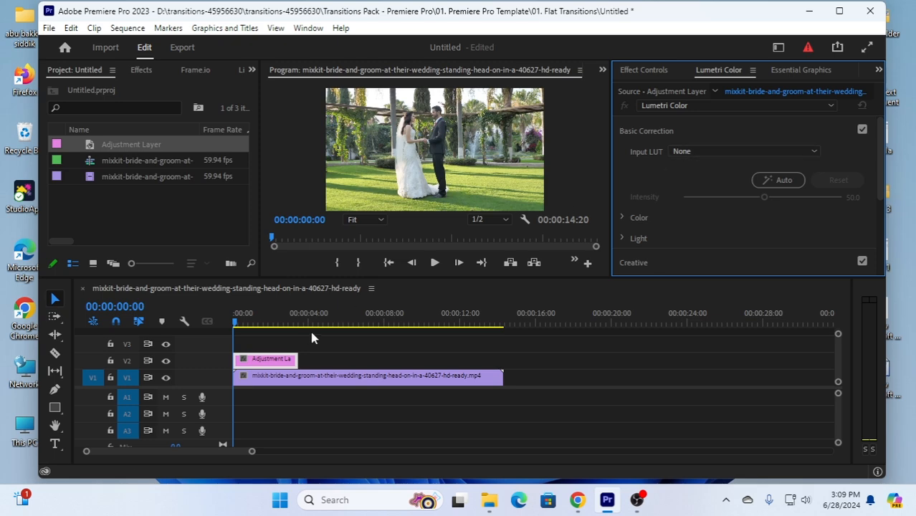
Apply Cinematic Luts 01.cube from the Sanjithadesigns Luts 5 Collection as the adjustment layer's input LUT and preview the graded section.
click(287, 365)
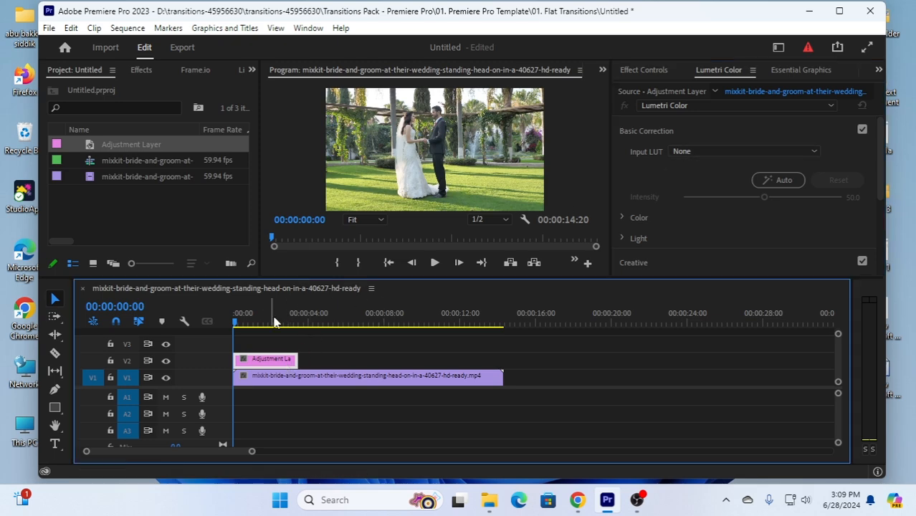
click(723, 151)
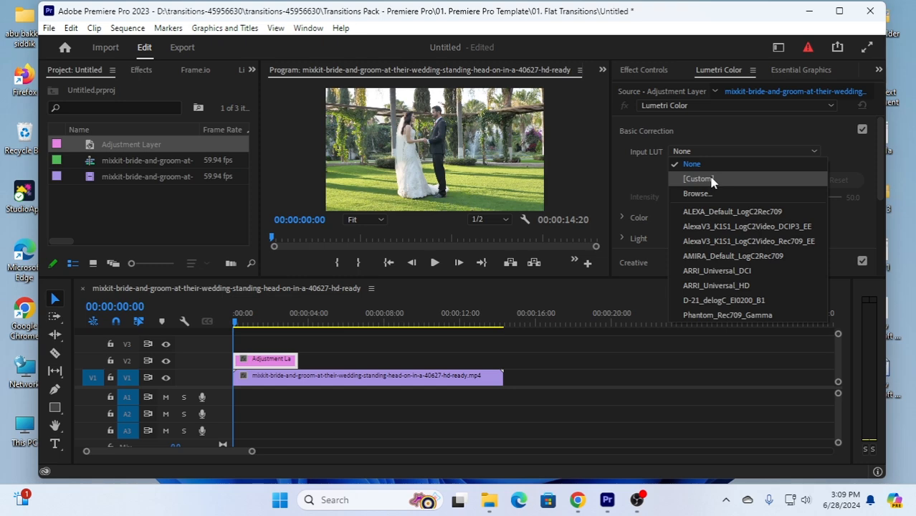
click(709, 179)
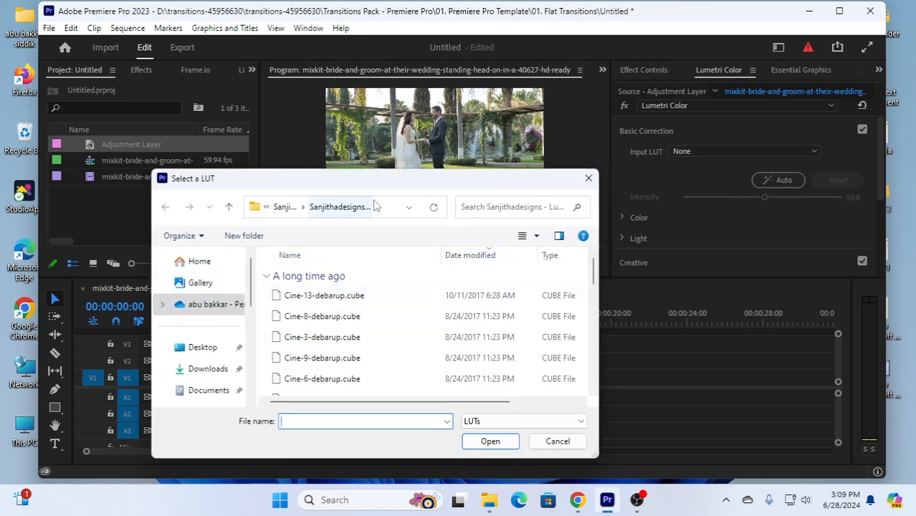
click(215, 369)
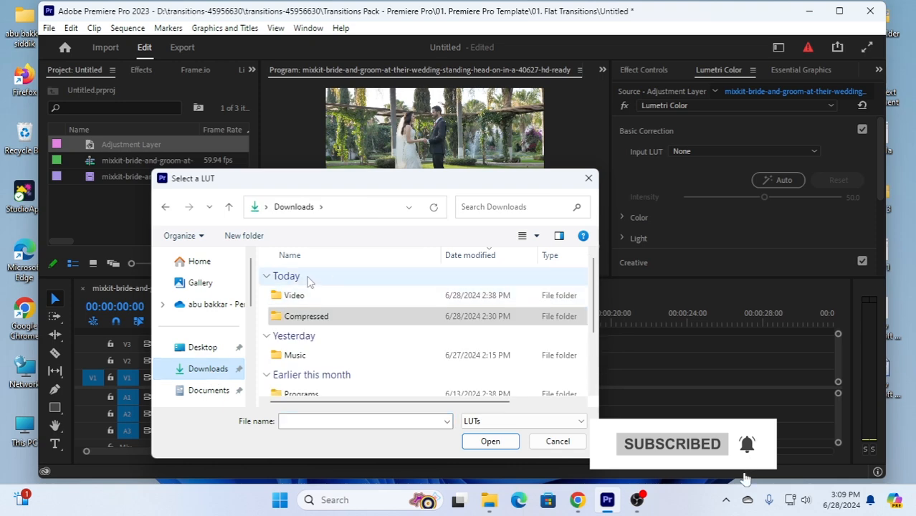
double_click(313, 319)
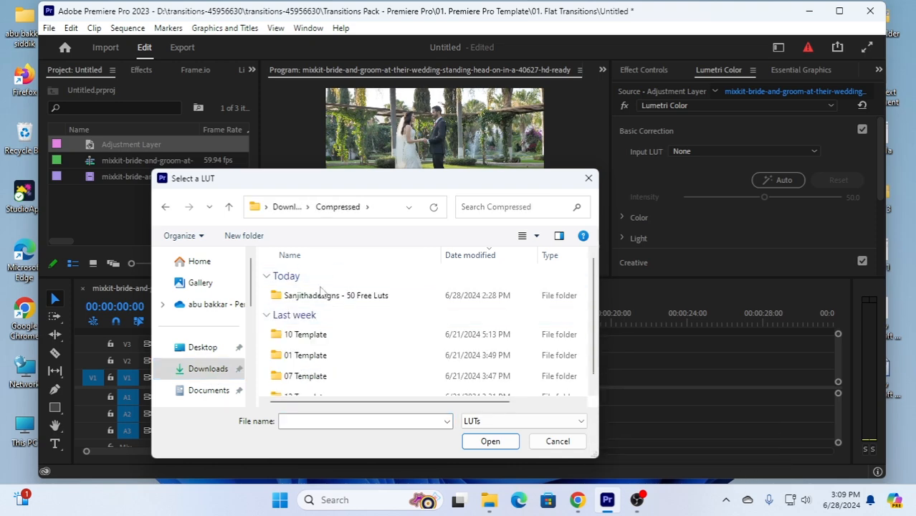
double_click(315, 295)
double_click(319, 295)
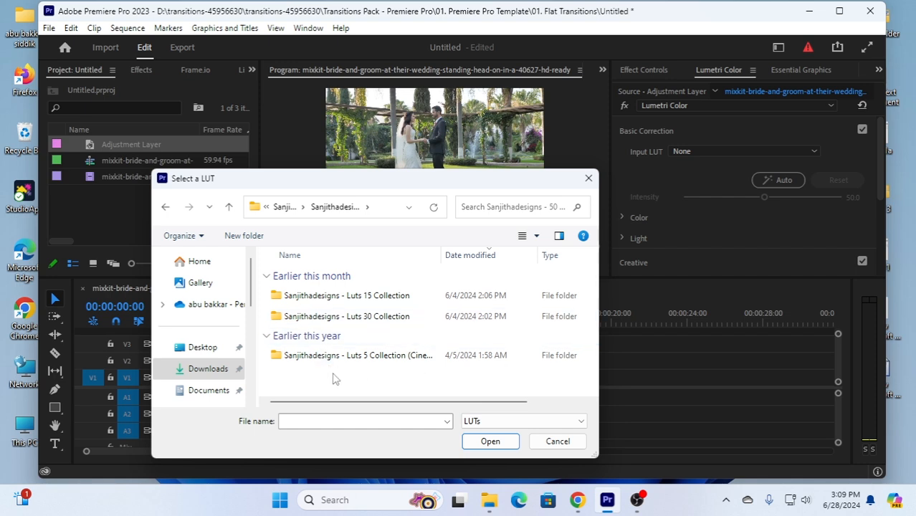
double_click(384, 360)
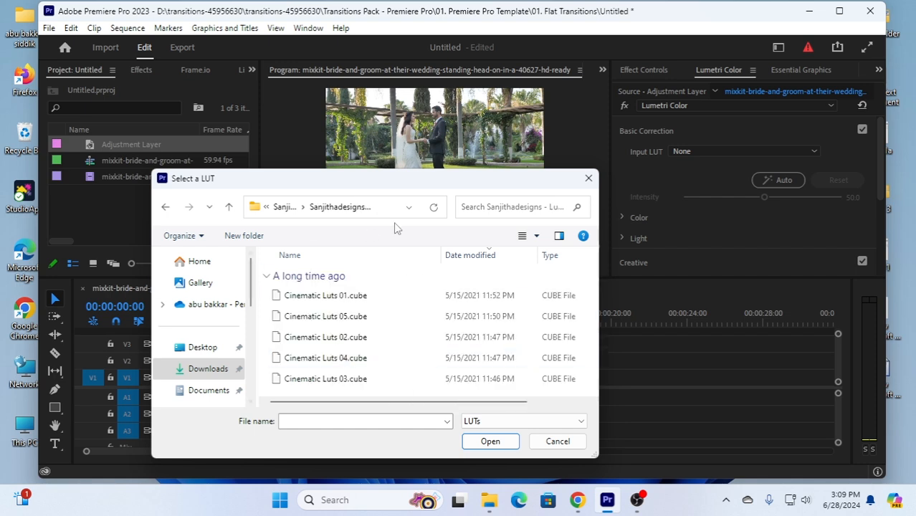
click(351, 300)
click(490, 440)
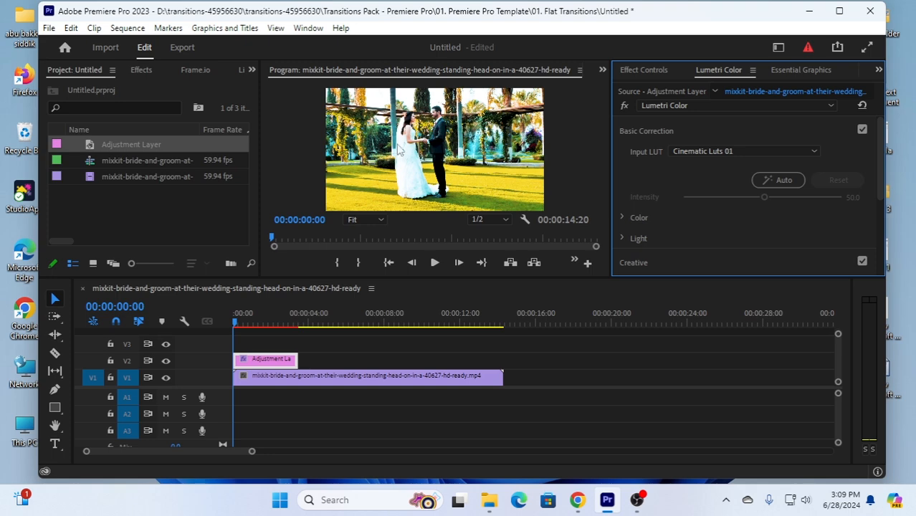
click(233, 321)
drag(237, 323, 270, 326)
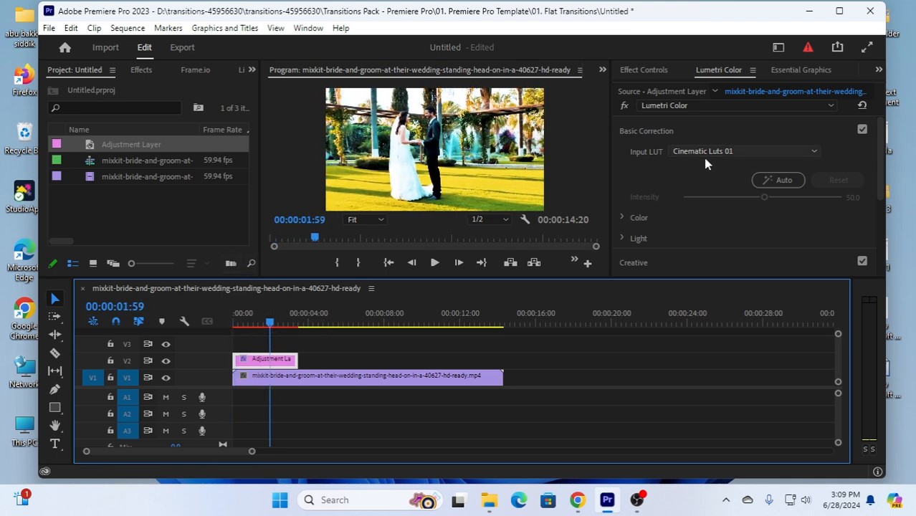
Add a second adjustment layer on V2 directly after the first and move the playhead over it.
drag(103, 144, 307, 363)
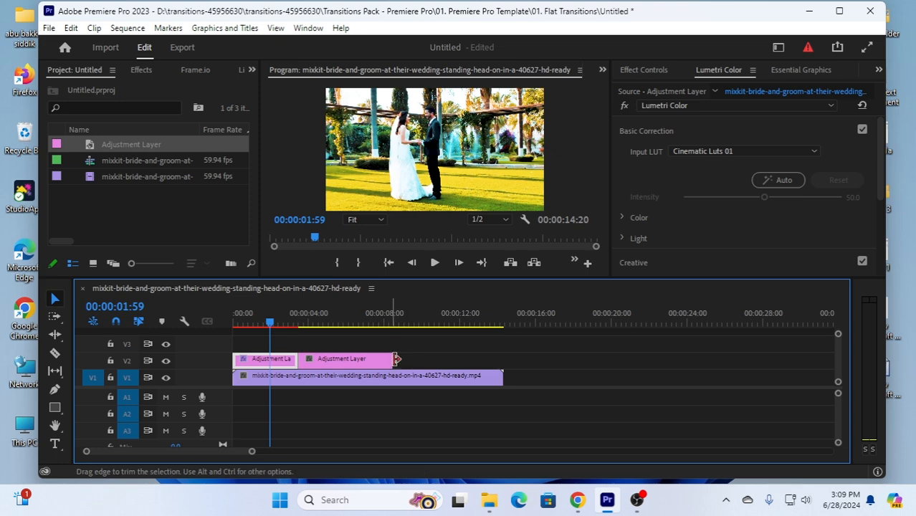
click(305, 356)
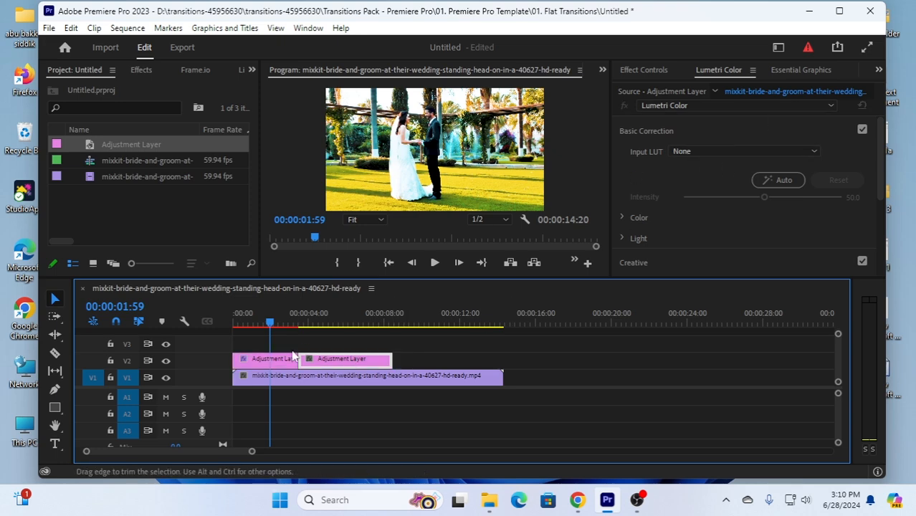
drag(270, 322, 345, 333)
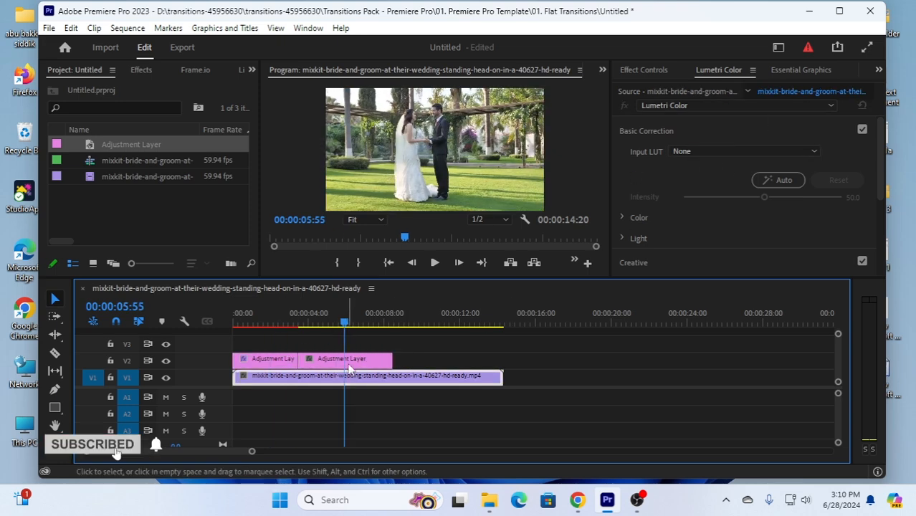
Apply Cinematic Luts 05.cube as the second adjustment layer's input LUT and return the playhead to near the start.
click(347, 363)
click(739, 152)
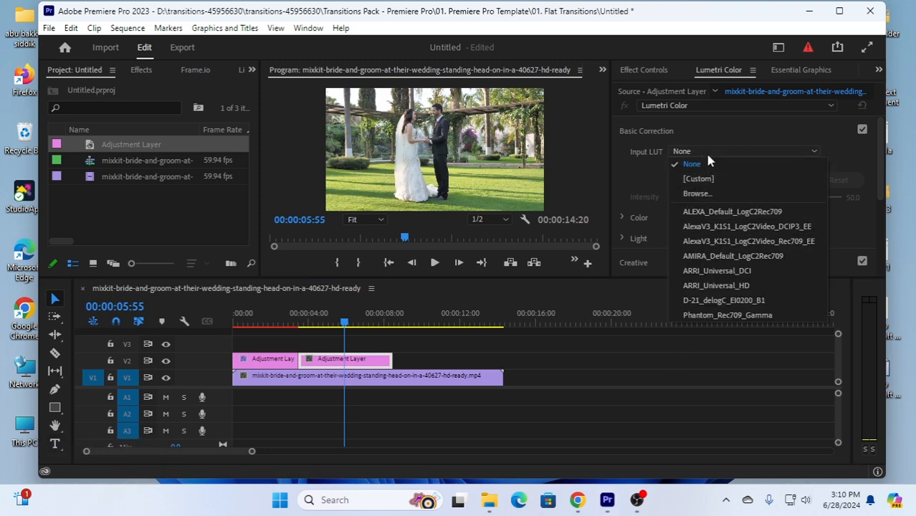
click(698, 193)
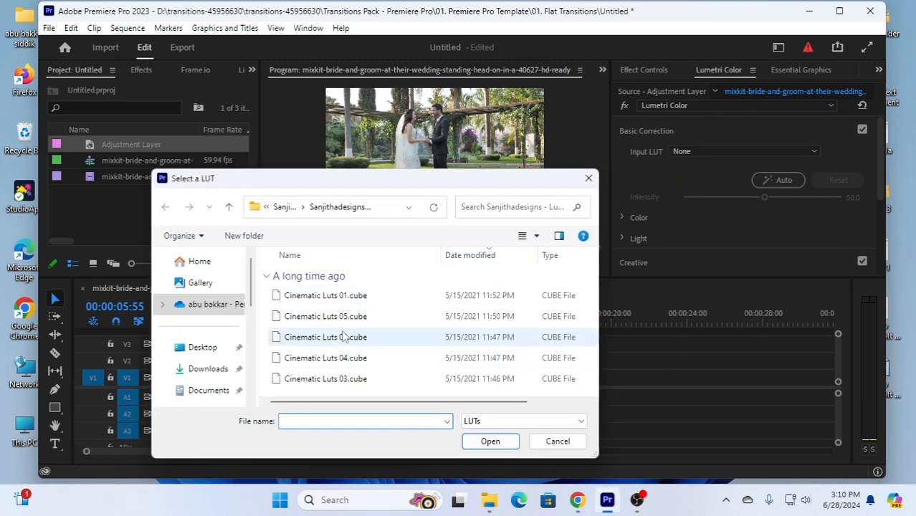
click(326, 316)
click(485, 438)
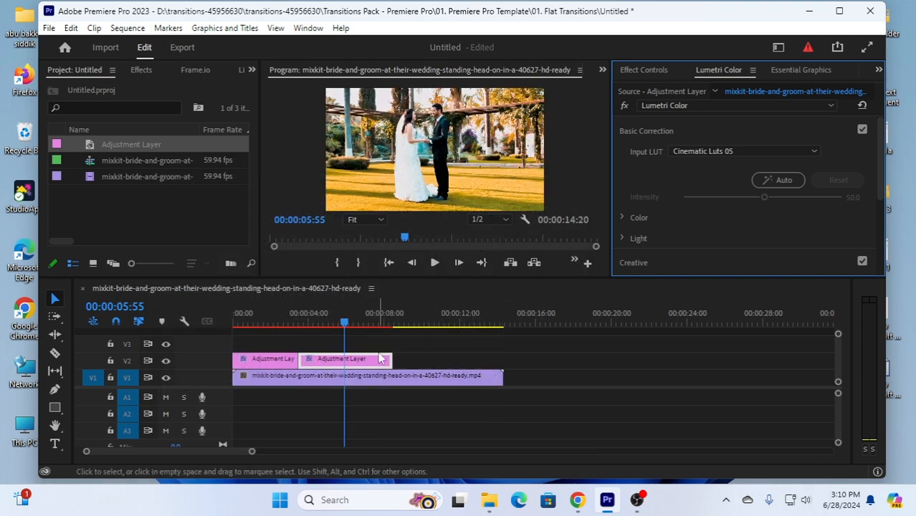
drag(346, 324, 235, 332)
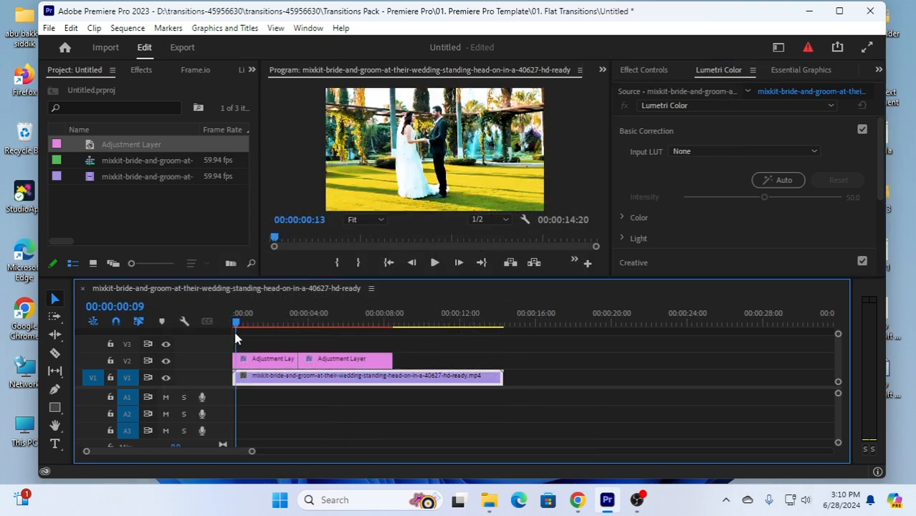
Preview the two graded sections and add a third adjustment layer on V2 directly after the second.
click(435, 263)
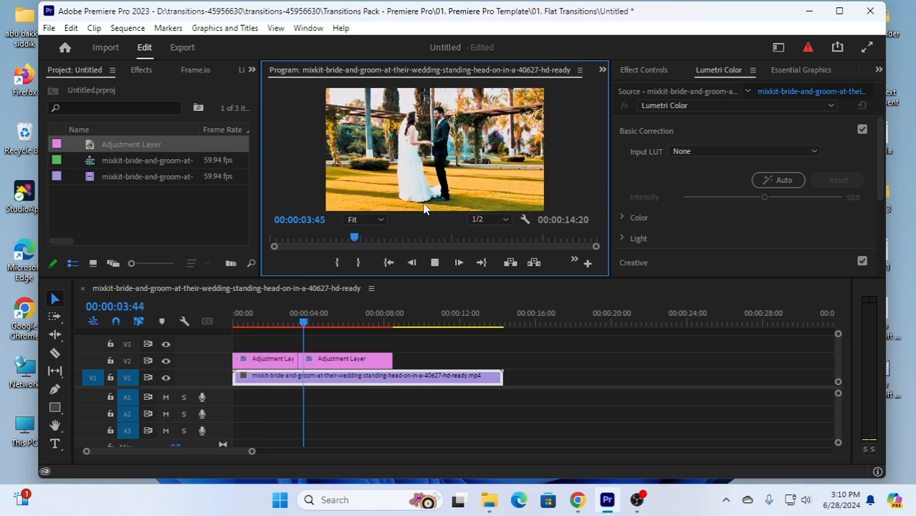
click(428, 265)
drag(151, 146, 398, 359)
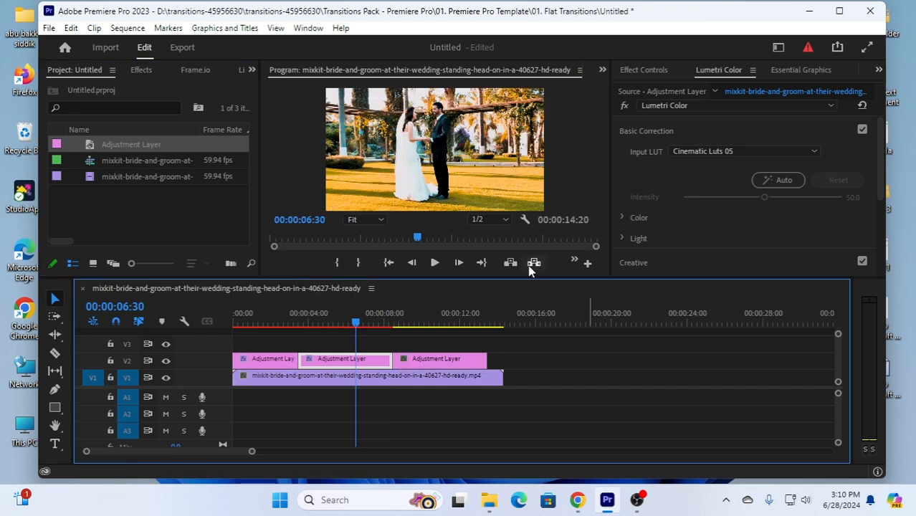
Apply Cinematic Luts 02.cube as the third adjustment layer's input LUT with the playhead over that layer.
click(743, 149)
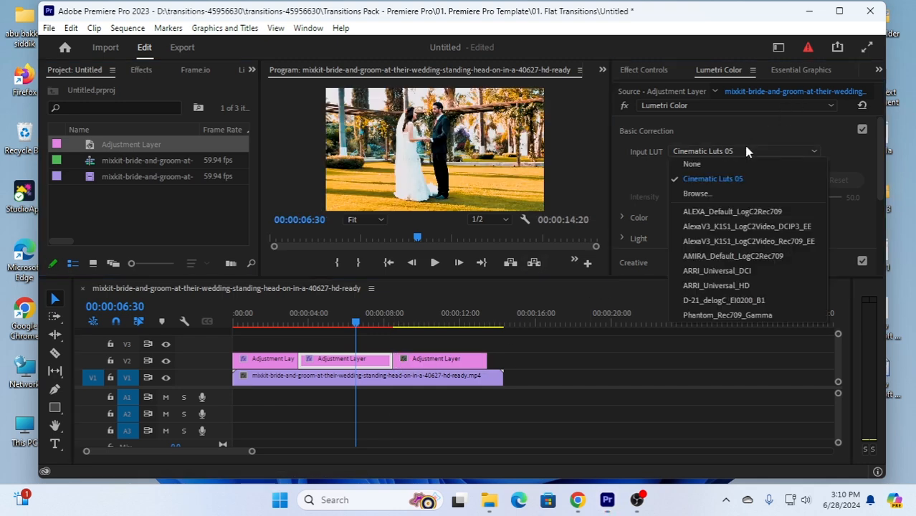
click(720, 164)
click(430, 360)
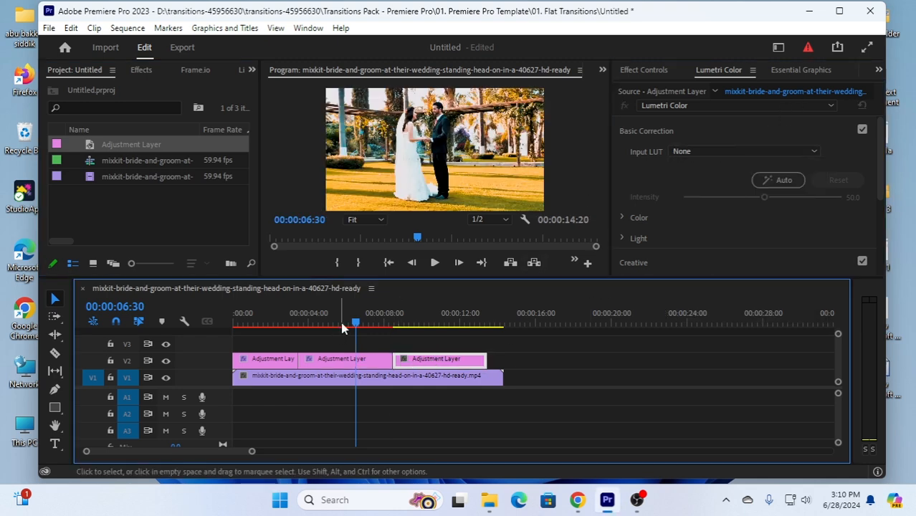
drag(356, 327, 413, 324)
click(438, 359)
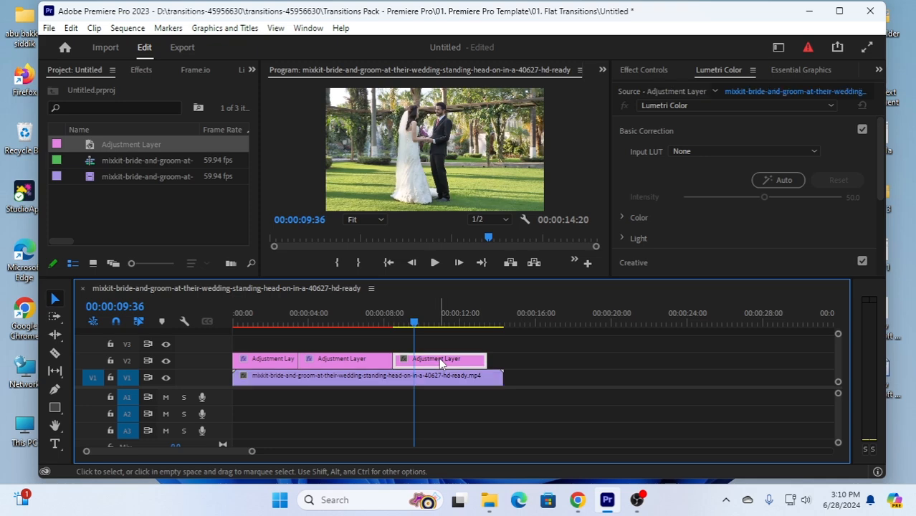
click(723, 151)
click(690, 197)
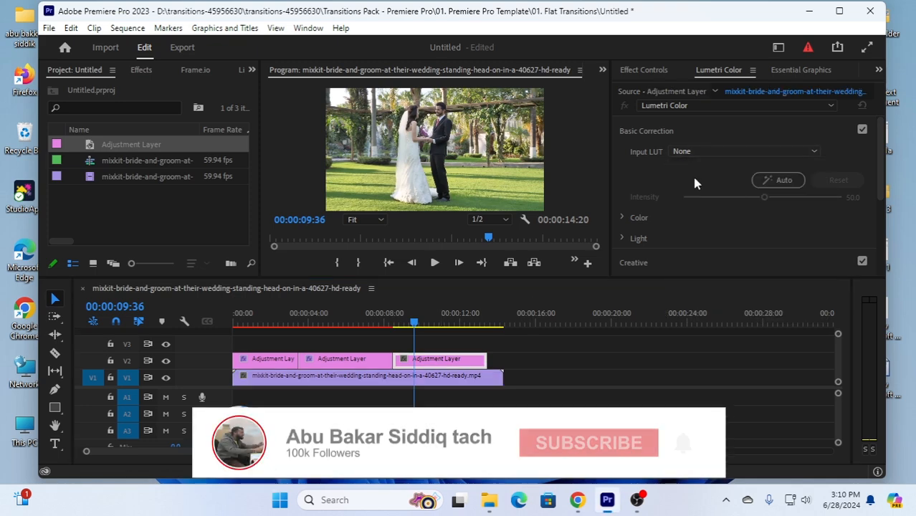
click(326, 337)
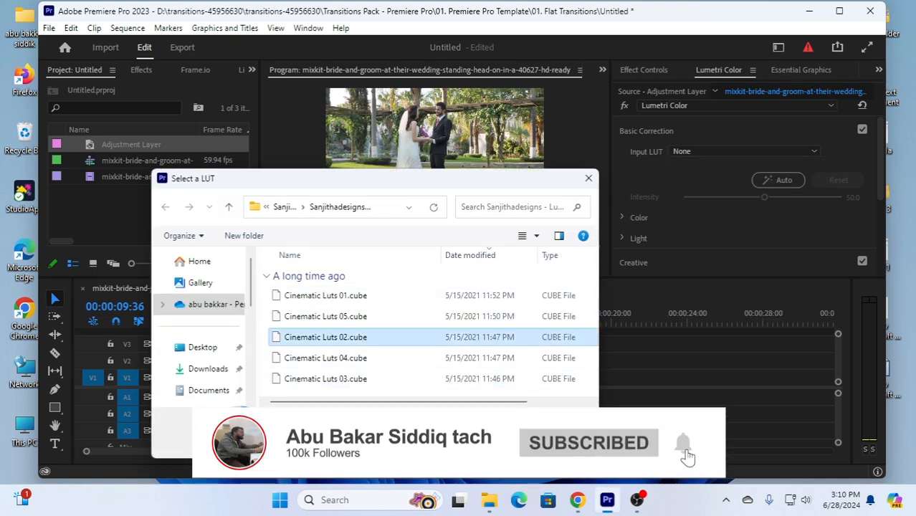
double_click(325, 336)
Play the sequence from the start to compare the graded sections, and move the playhead into the third adjustment layer.
drag(419, 324, 171, 337)
click(434, 262)
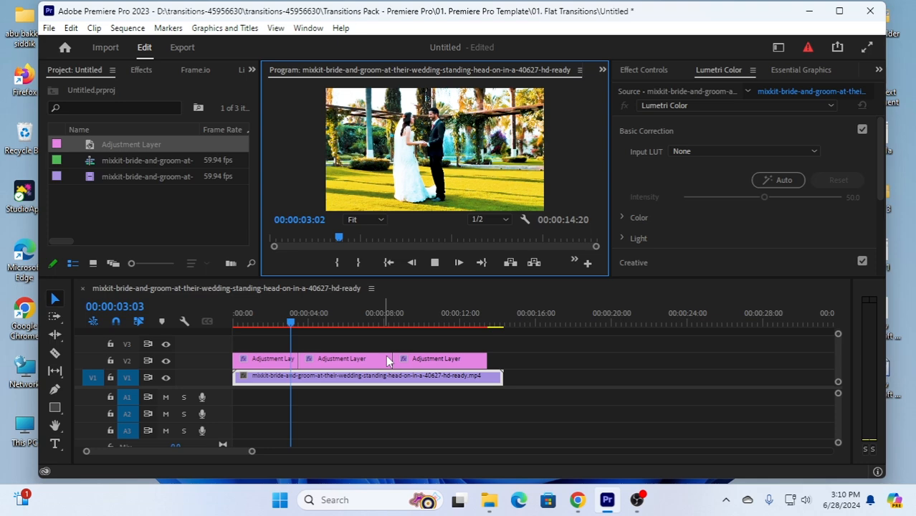
click(434, 263)
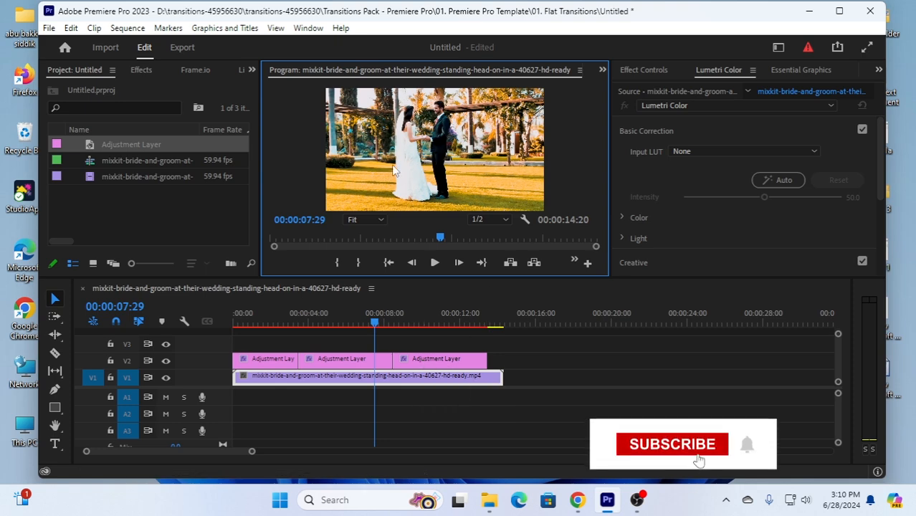
click(377, 330)
key(Home)
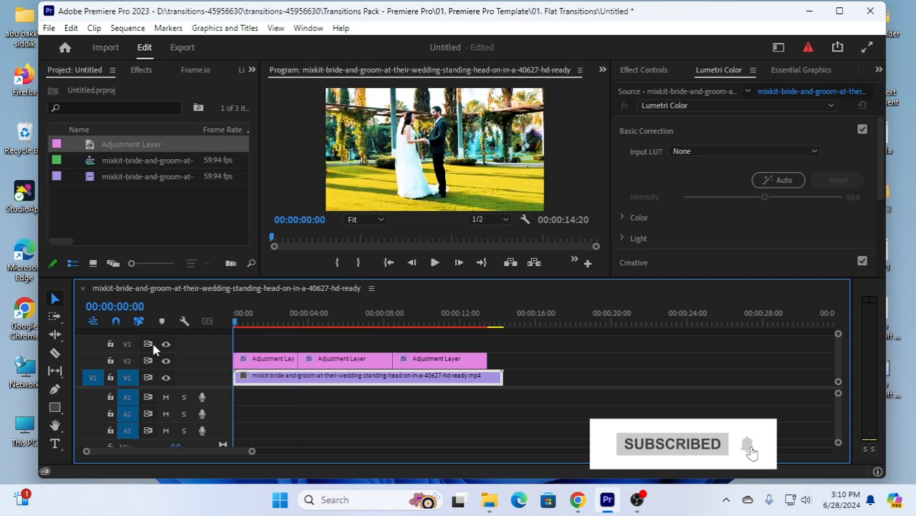
click(438, 262)
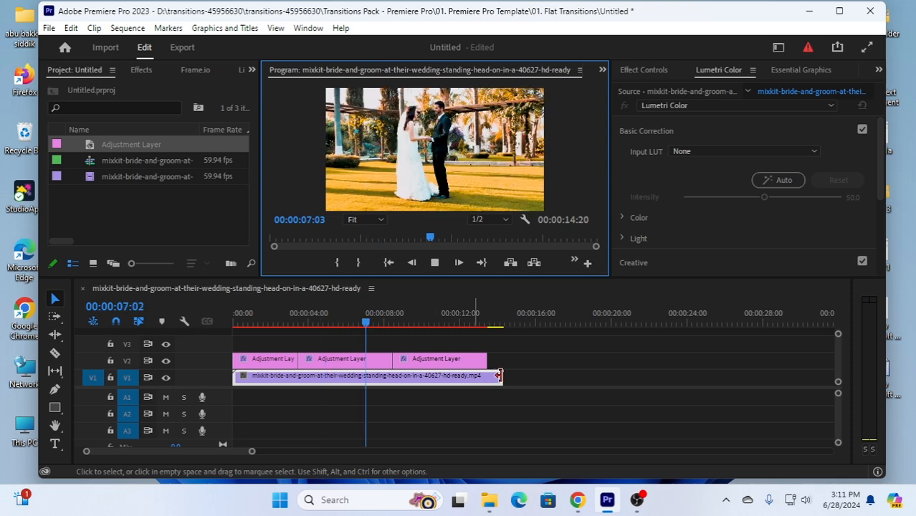
key(space)
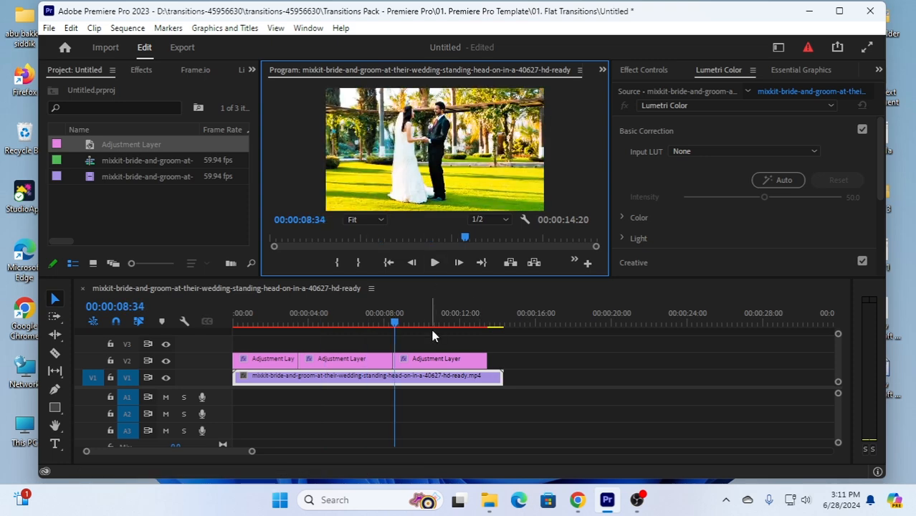
drag(402, 329, 423, 329)
Shorten the first adjustment layer to end at about 1.3 seconds and the second, placed directly after it, to end at about 3 seconds.
click(293, 358)
drag(292, 359, 259, 359)
click(356, 363)
drag(356, 364, 290, 359)
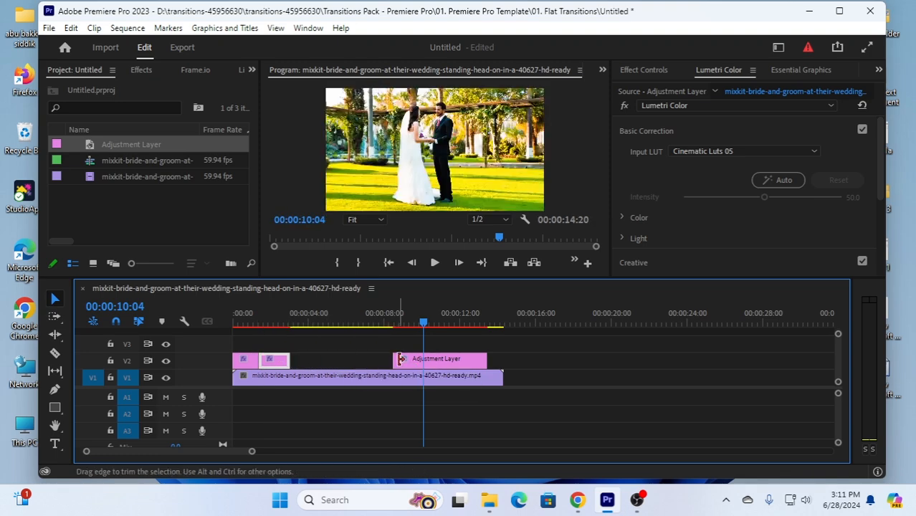
Move the third adjustment layer directly after the second and shorten it to end just before 5 seconds.
drag(405, 363, 310, 366)
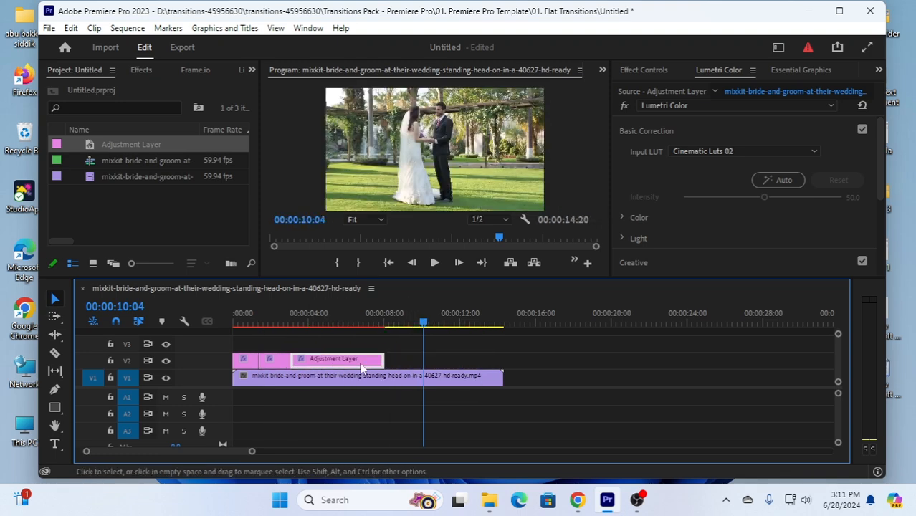
drag(382, 360, 300, 360)
drag(303, 360, 324, 360)
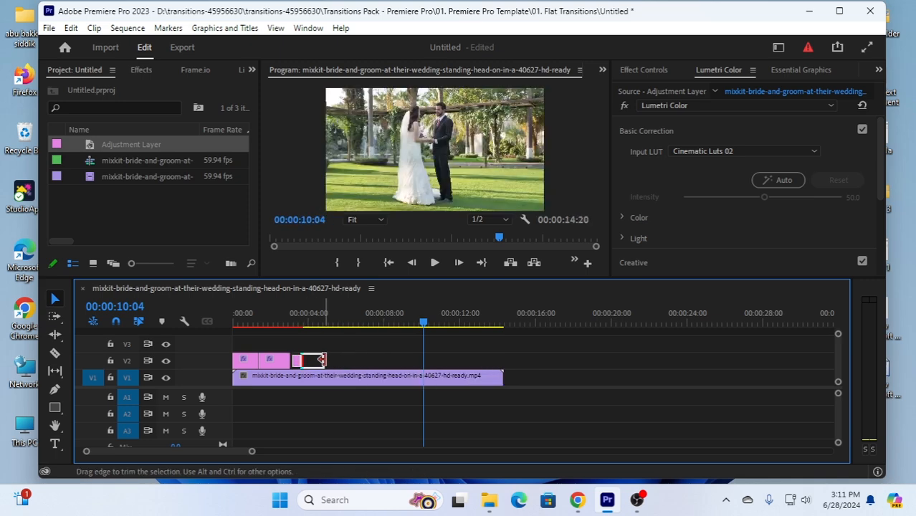
Play the sequence from the start through the three shortened adjustment layers and into the ungraded footage.
drag(423, 323, 230, 329)
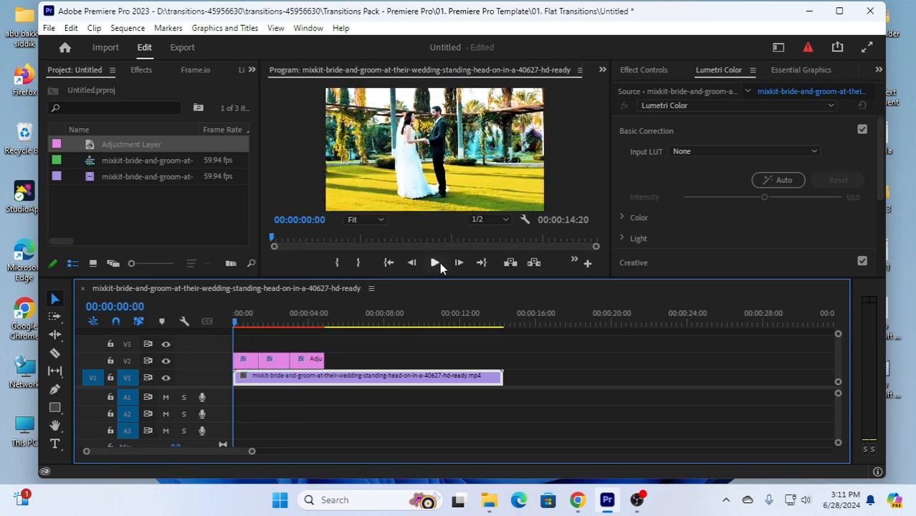
click(442, 264)
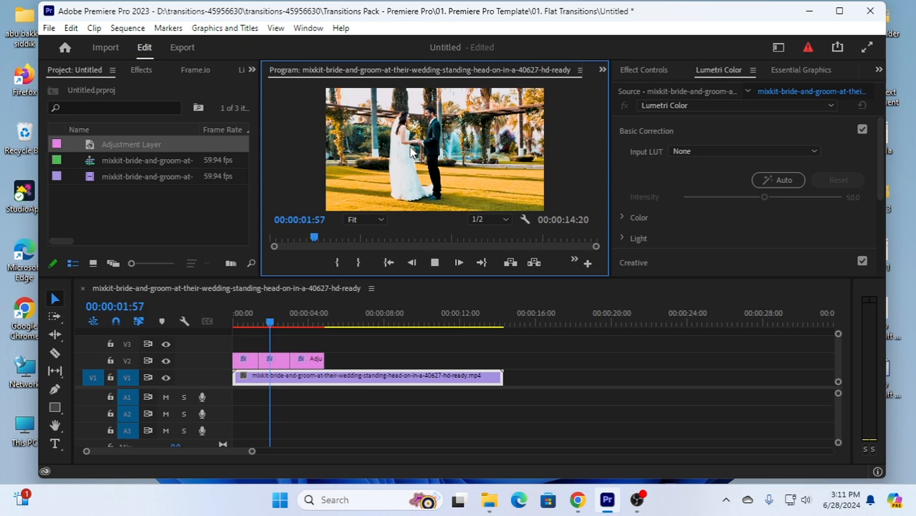
click(436, 264)
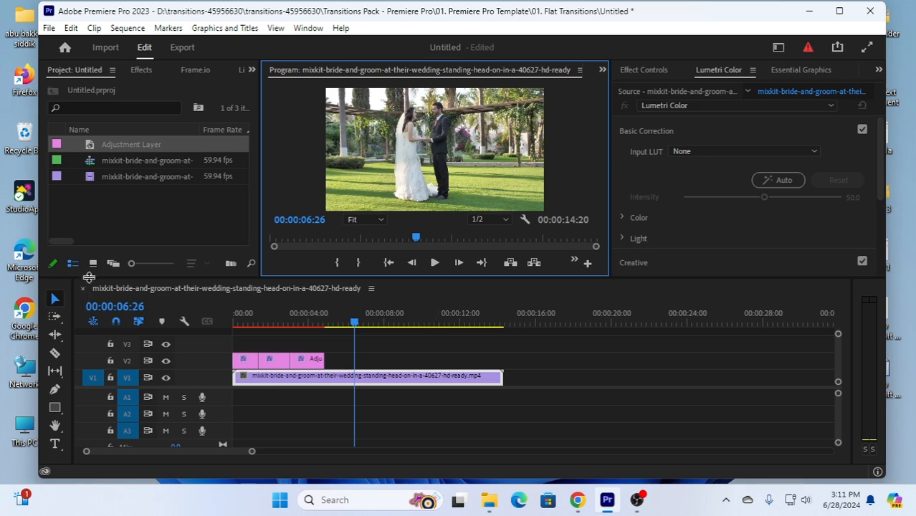